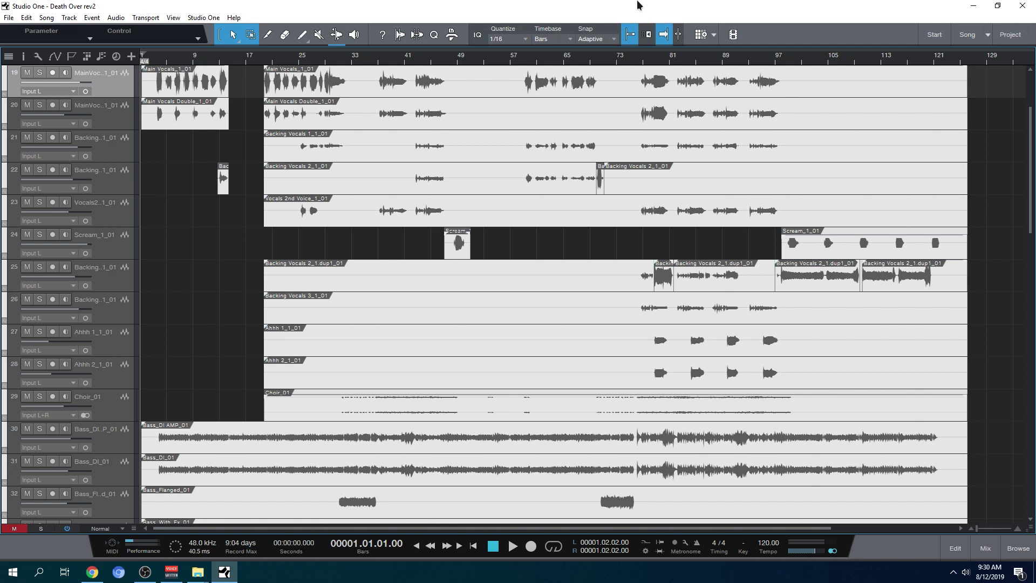
Check channel levels in the mixing console, then zoom out to view the whole song
key(F3)
drag(682, 529, 718, 534)
scroll(469, 326, up, 5)
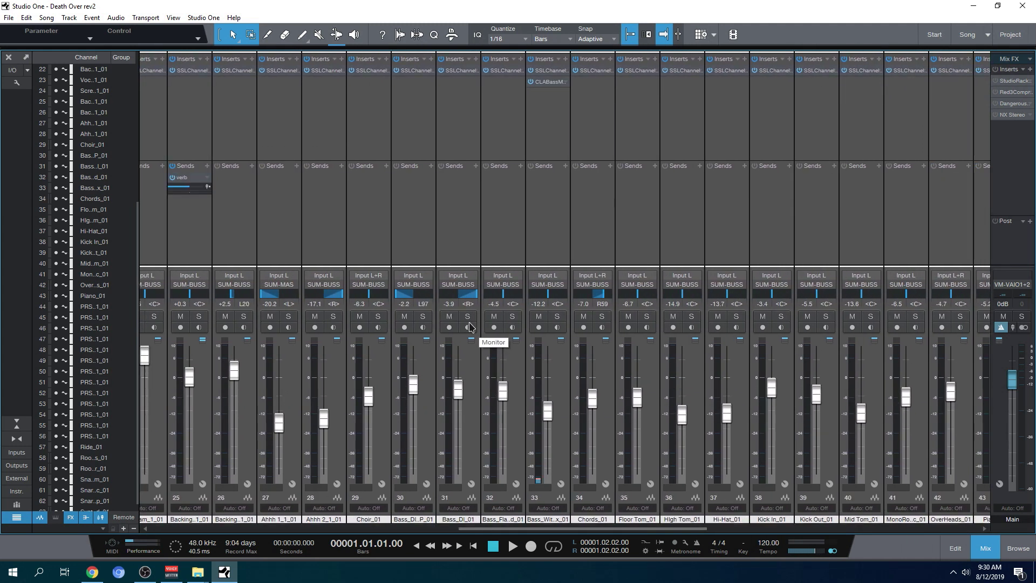
key(F3)
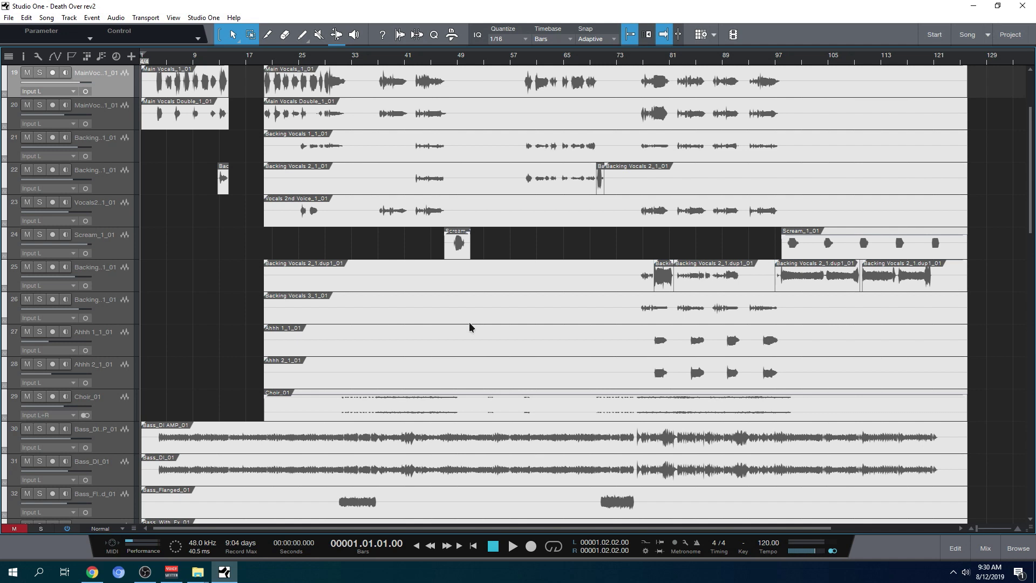
key(Right)
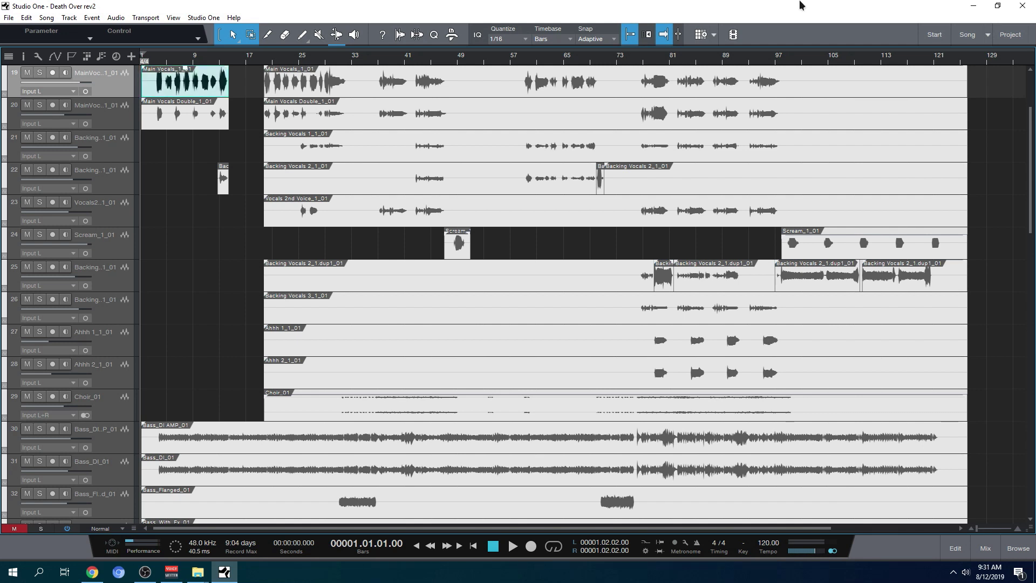
key(w)
Save a copy of the song in AAF format as Death Over rev2.aaf
click(9, 17)
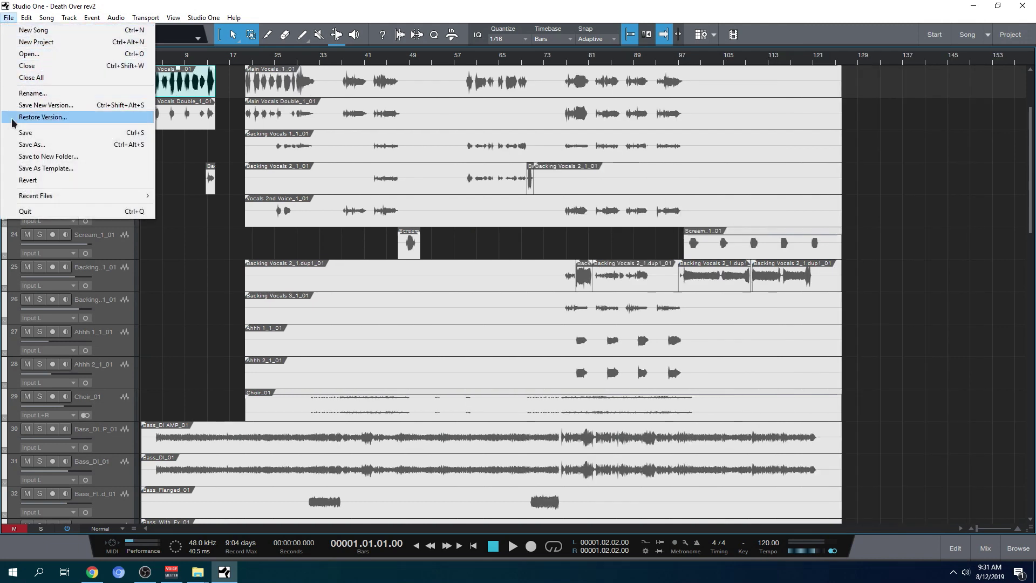
click(12, 144)
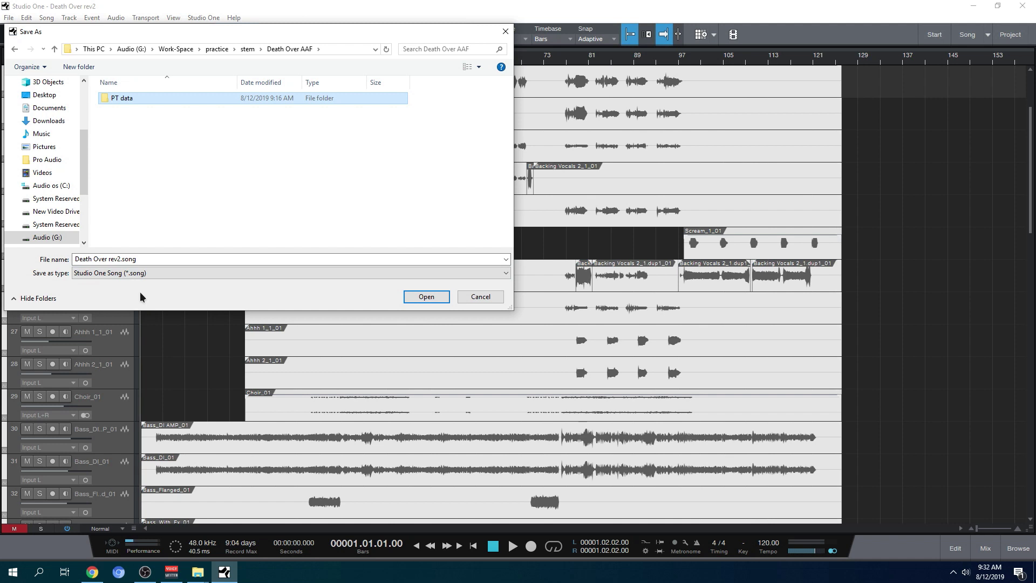
click(146, 274)
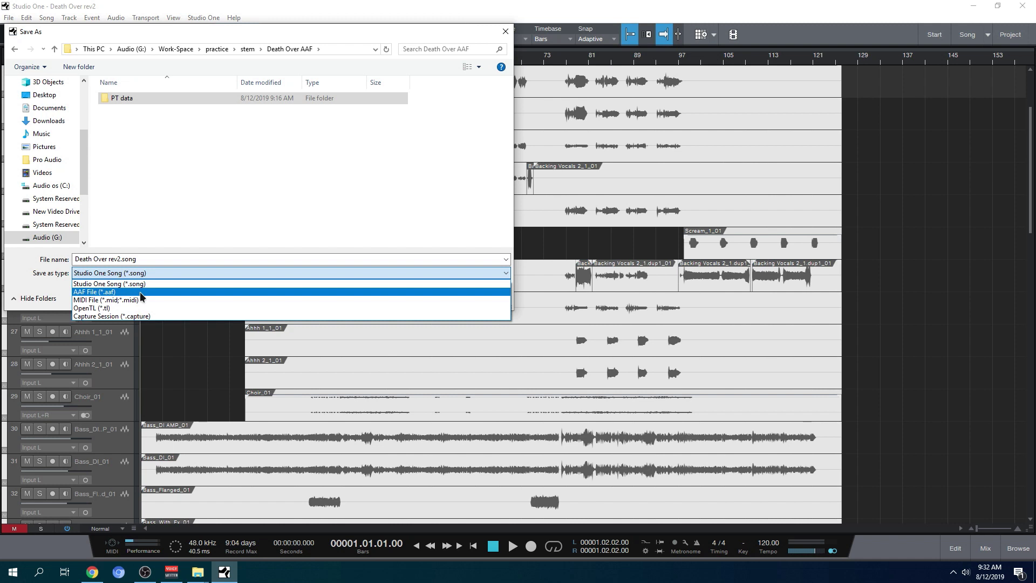
click(141, 292)
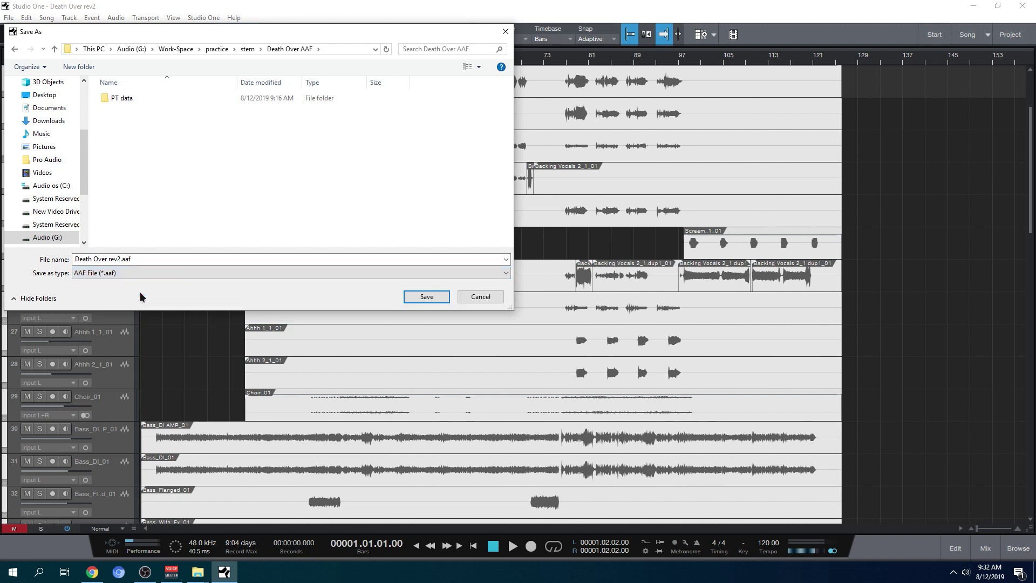
click(427, 297)
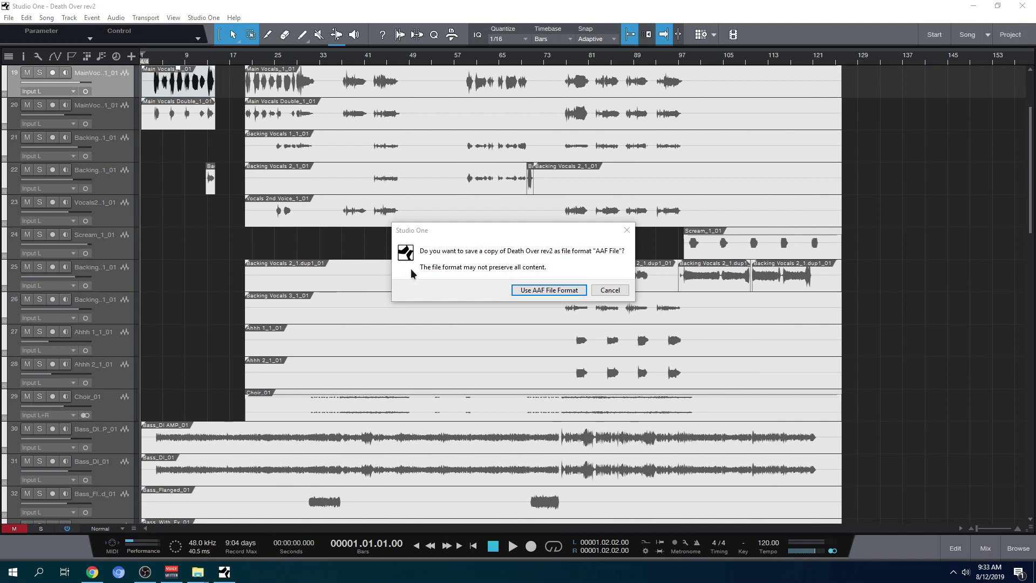
click(569, 296)
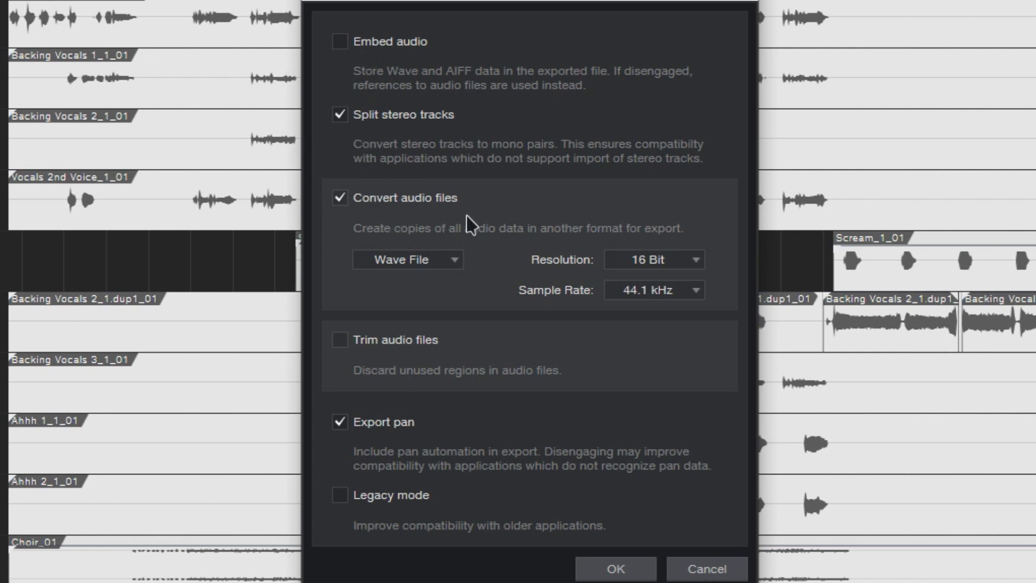
Export the AAF with sample rate 48.0 kHz and resolution 24 Bit
click(611, 296)
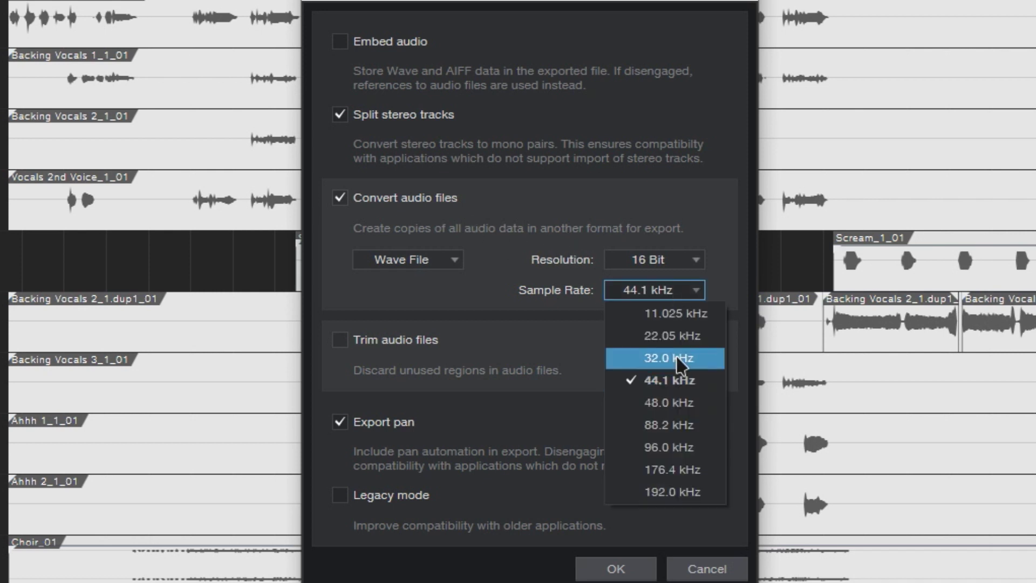
click(713, 400)
key(shift+Tab)
key(Down)
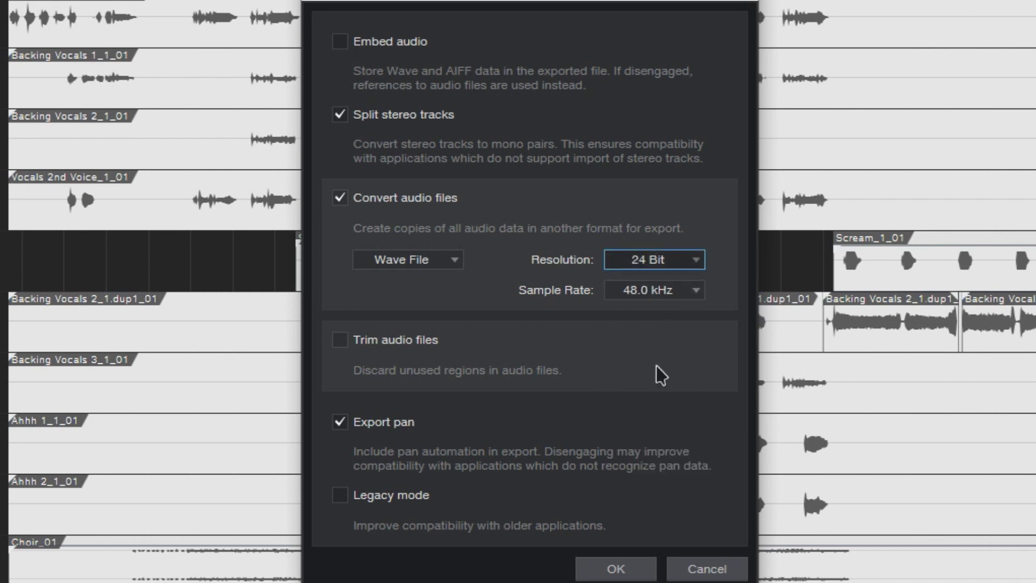
click(621, 569)
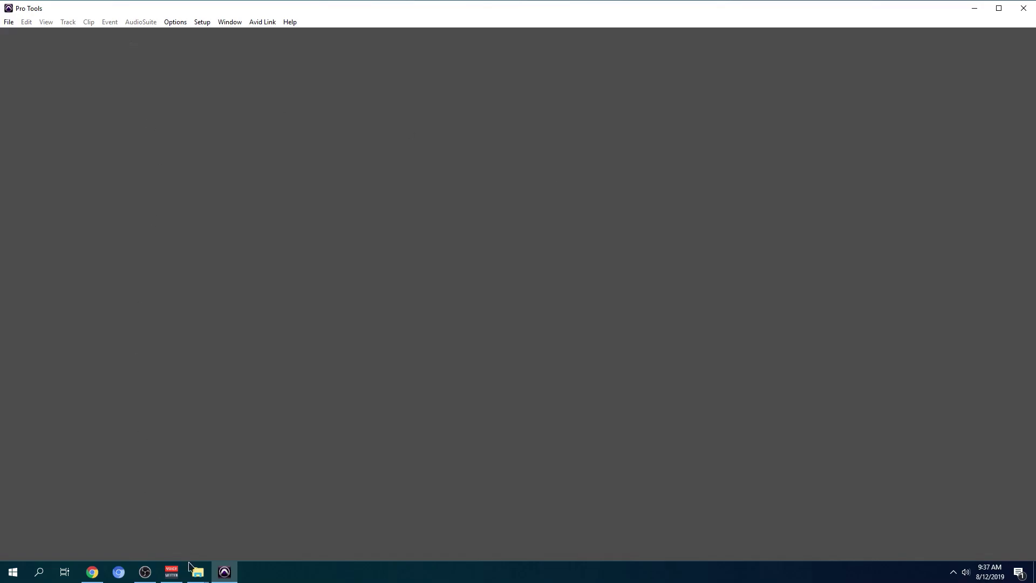
Select the exported Death Over rev2.aaf in the Death Over AAF folder, then minimise Explorer
mouse_move(198, 569)
click(107, 532)
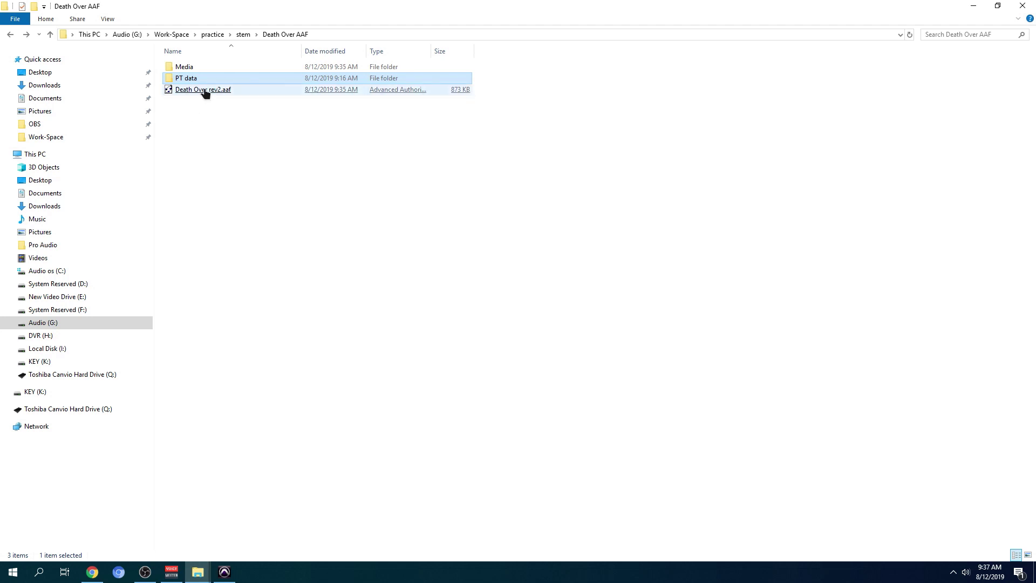
click(204, 90)
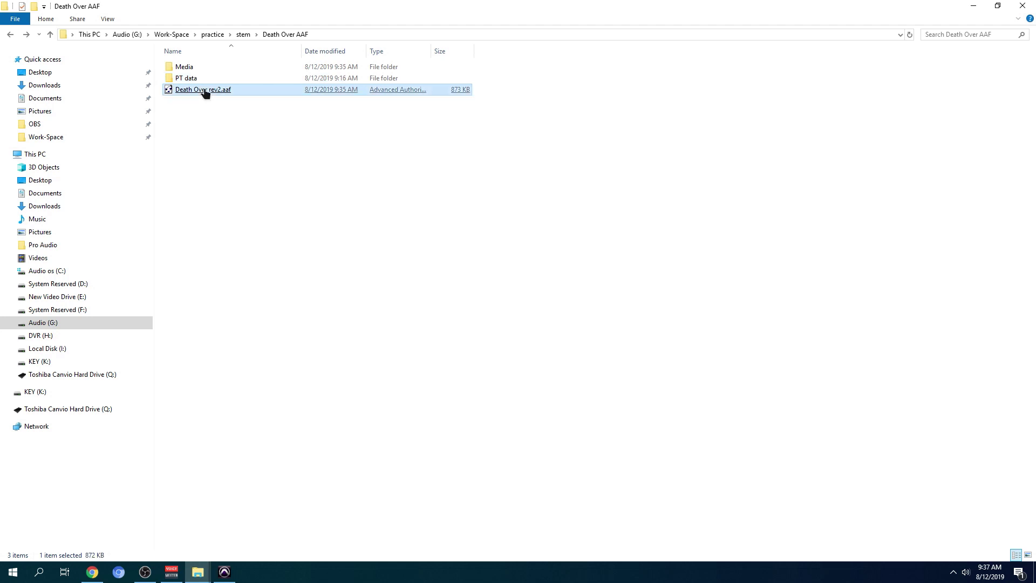
click(973, 6)
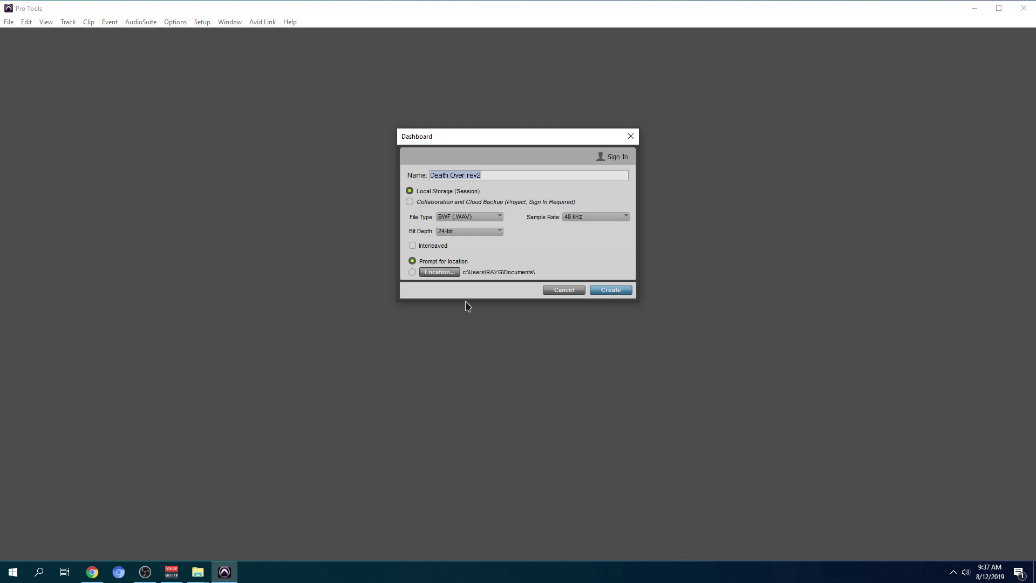
Create the 24-bit, 48 kHz Death Over rev2 session and save it in the PT data folder
click(610, 291)
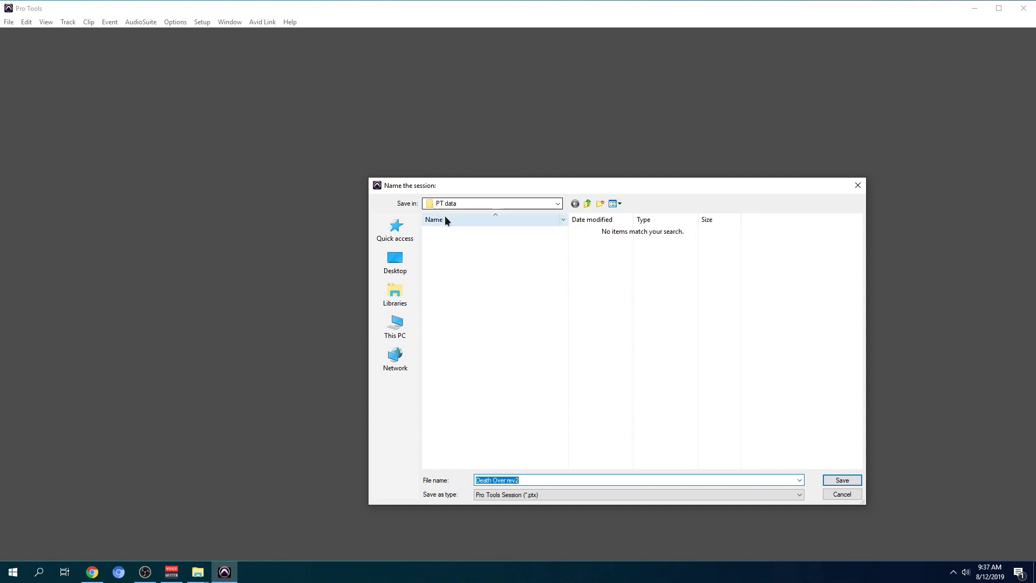
click(840, 484)
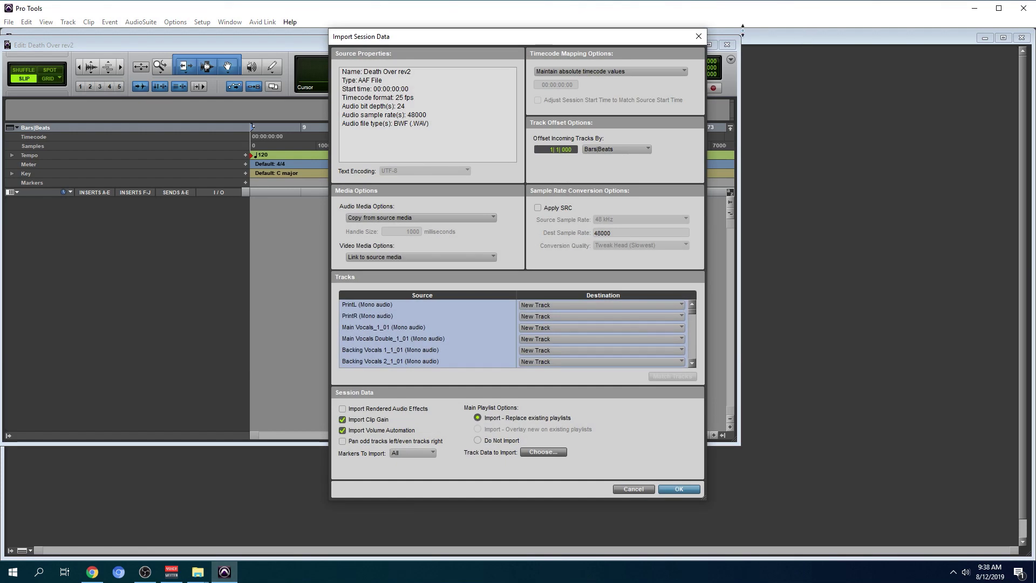
Import all AAF tracks as new tracks, maximise the Edit window and show waveform calculation progress
mouse_move(692, 309)
mouse_down()
mouse_move(695, 355)
mouse_move(696, 302)
mouse_up()
click(678, 488)
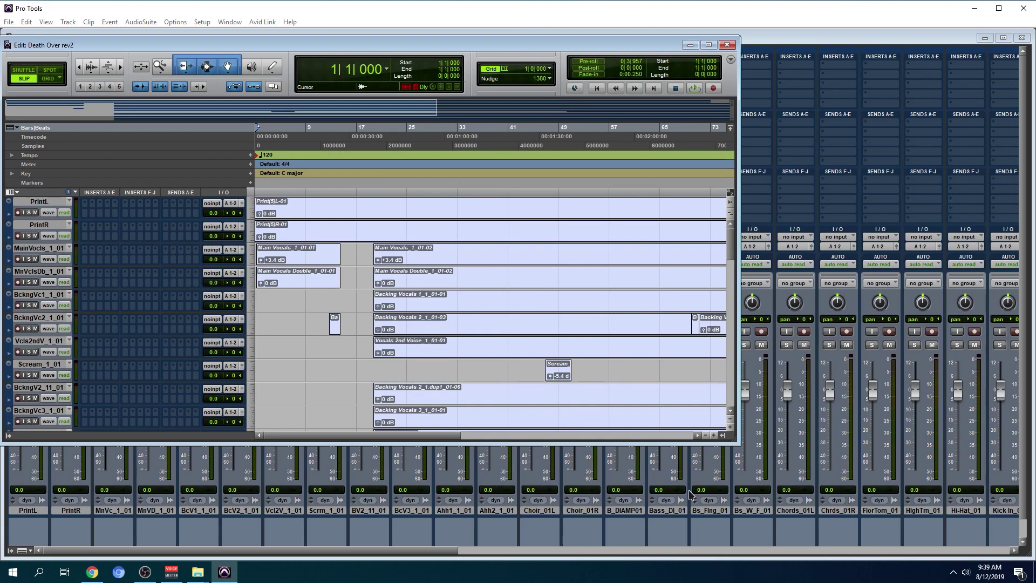
click(708, 44)
click(230, 22)
click(245, 147)
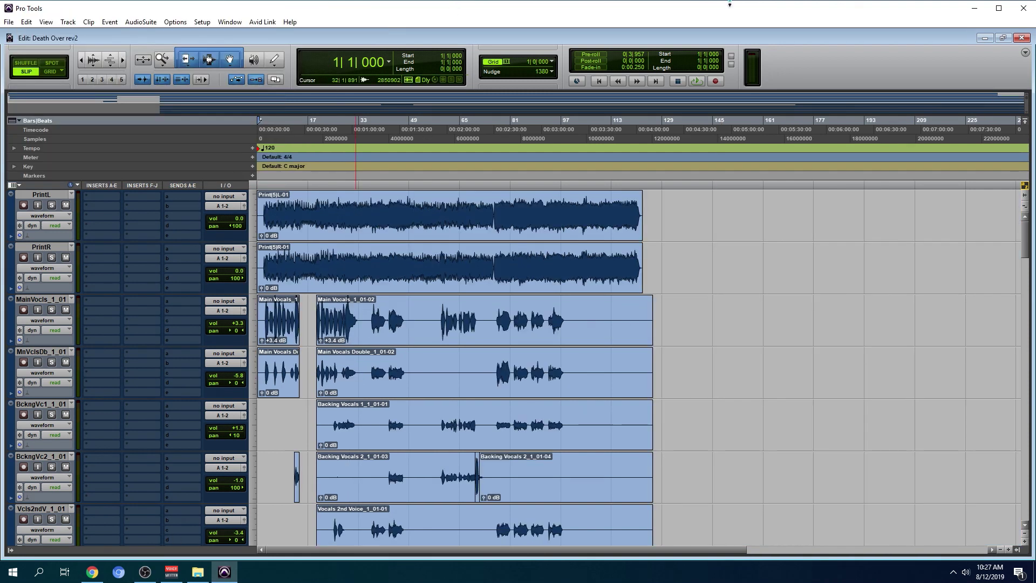
scroll(662, 232, down, 10)
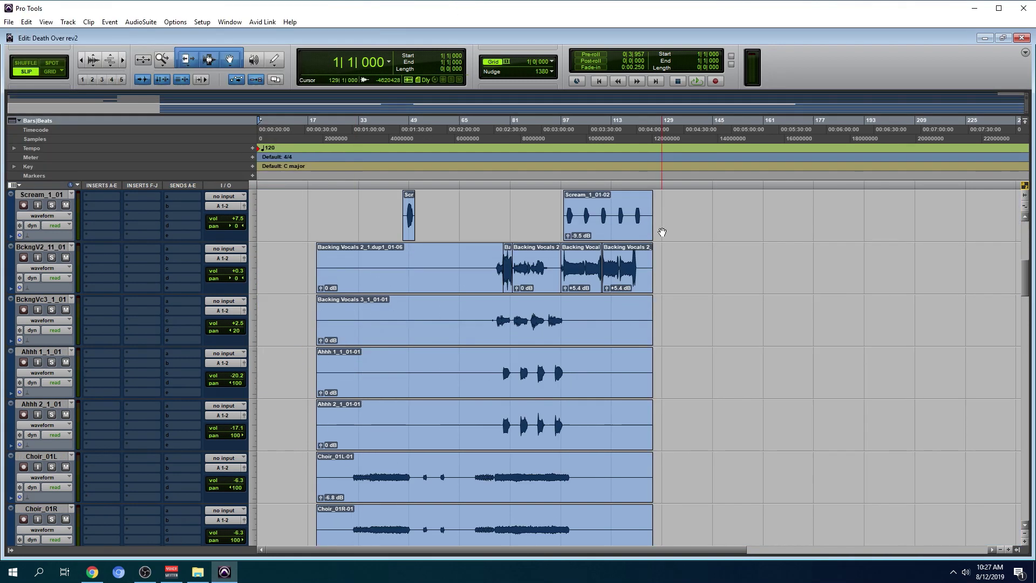
scroll(662, 232, down, 15)
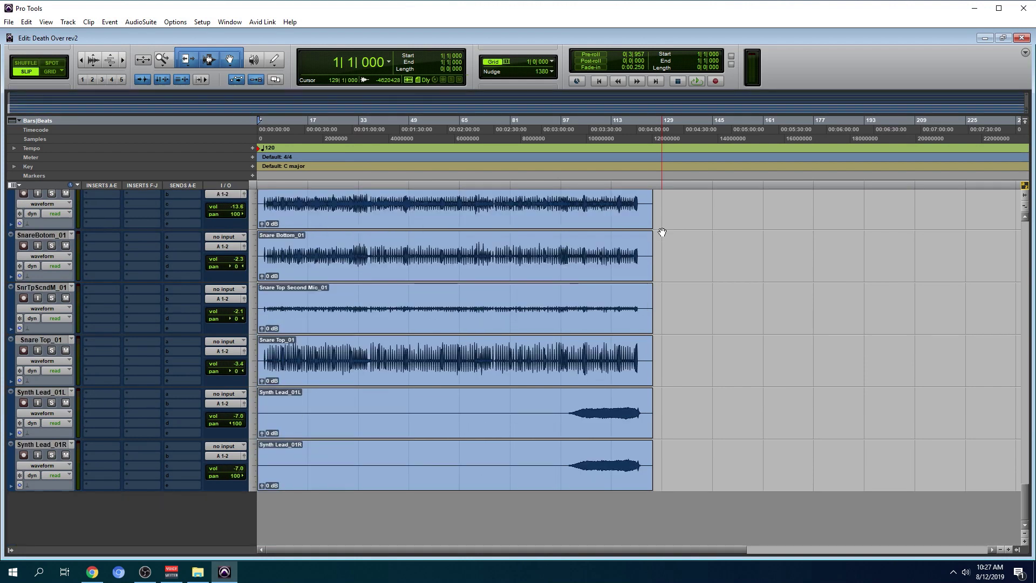
scroll(662, 232, down, 10)
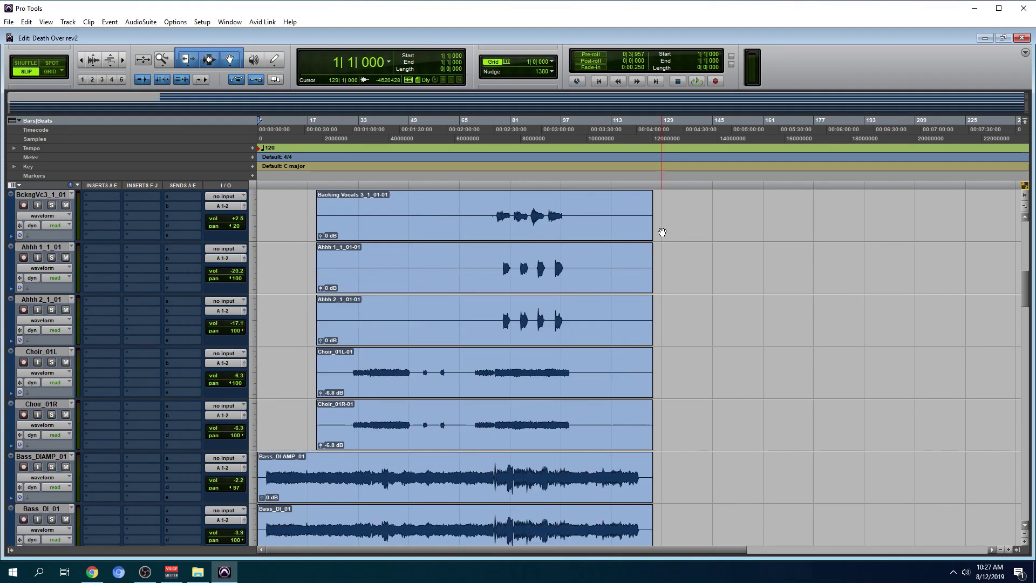
key(ctrl+equal)
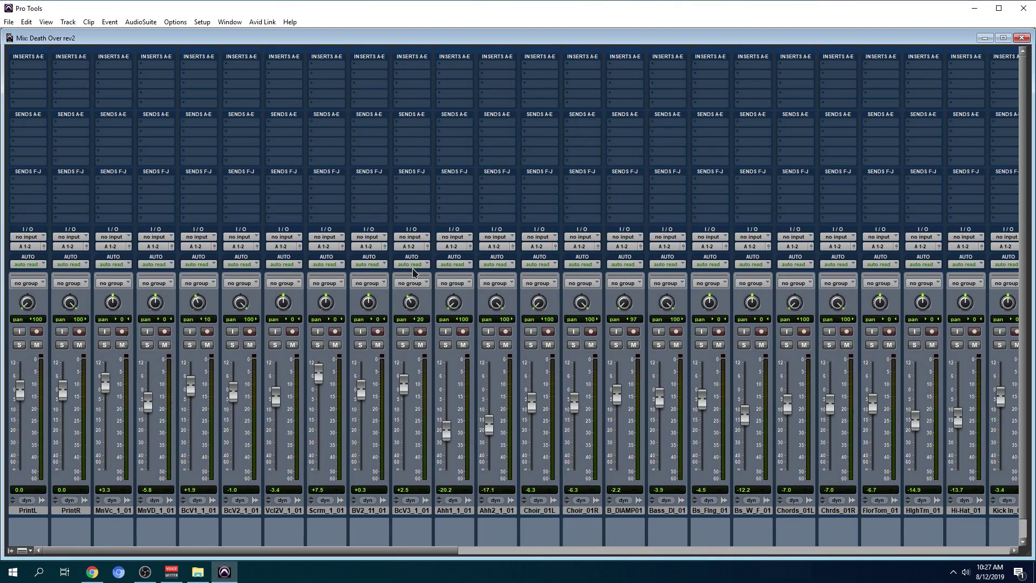
scroll(413, 272, right, 6)
scroll(412, 269, right, 14)
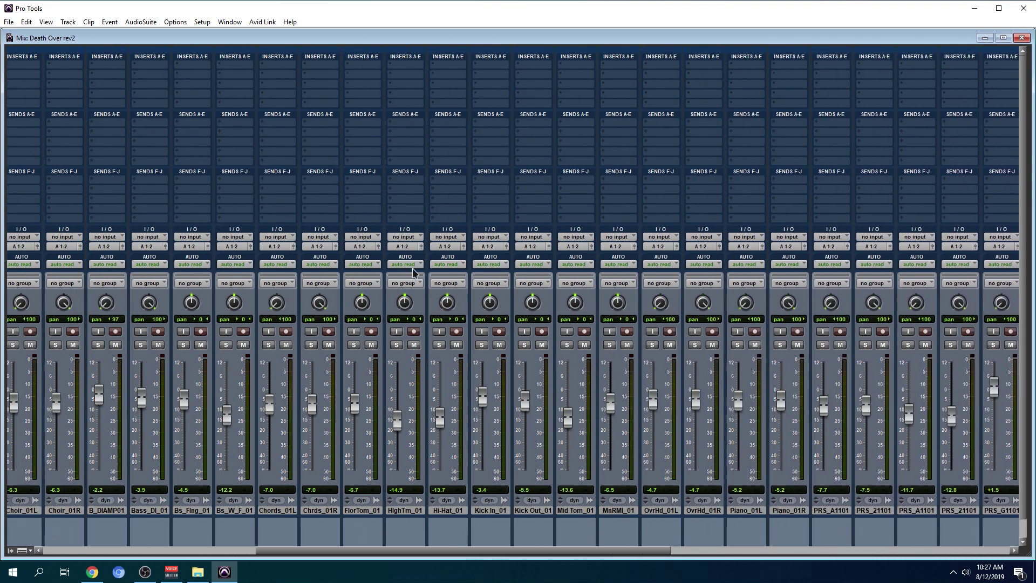
scroll(412, 268, right, 12)
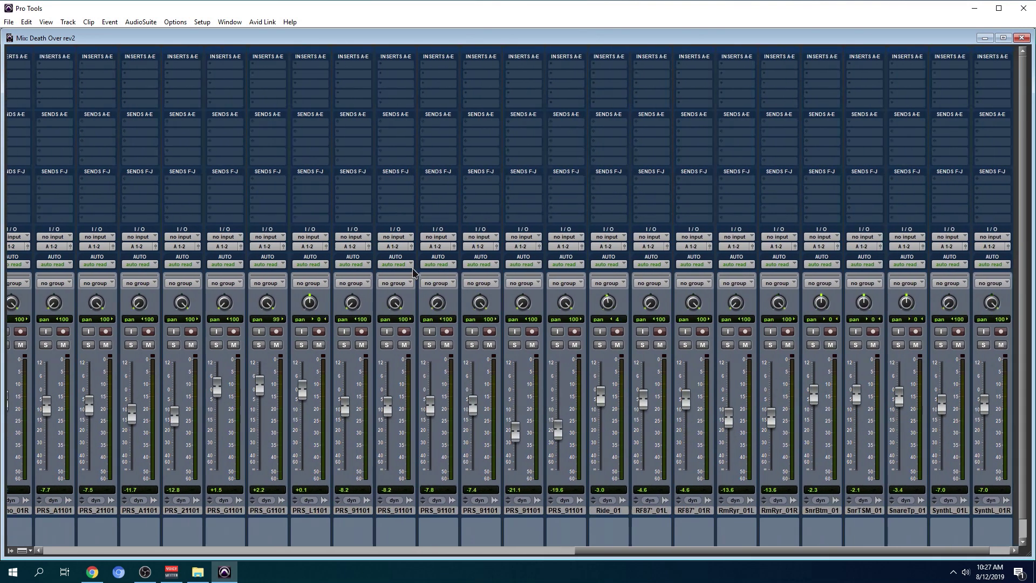
key(ctrl+equal)
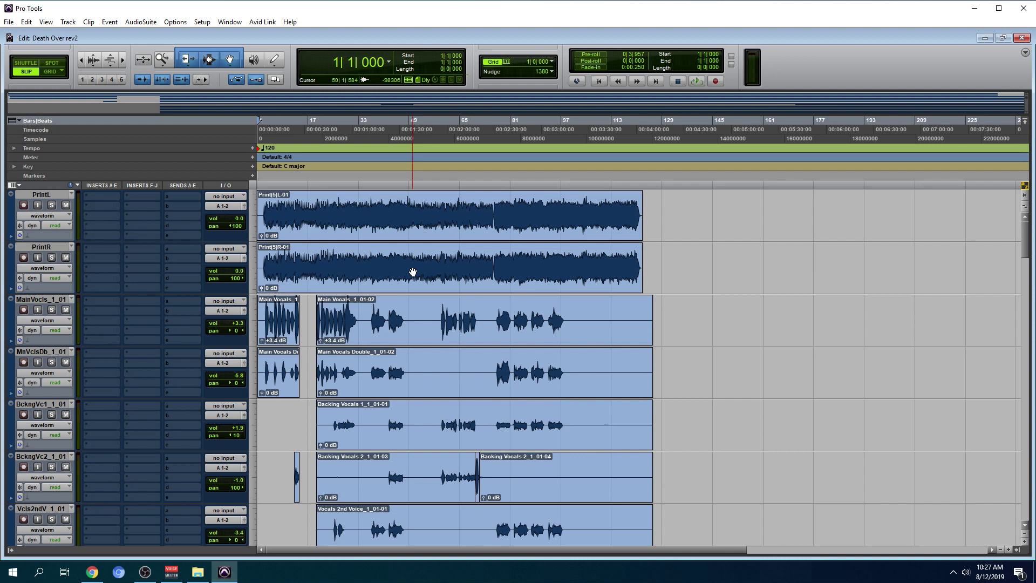